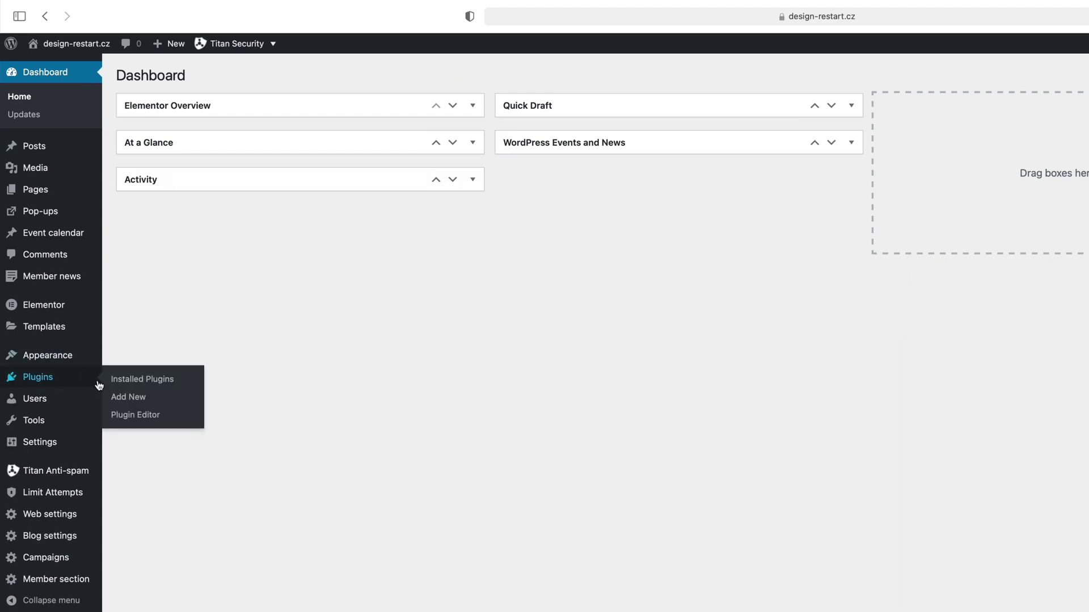
# - Search the plugin directory for 'smartsupp' and install Smartsupp Live Chat
pyautogui.click(157, 405)
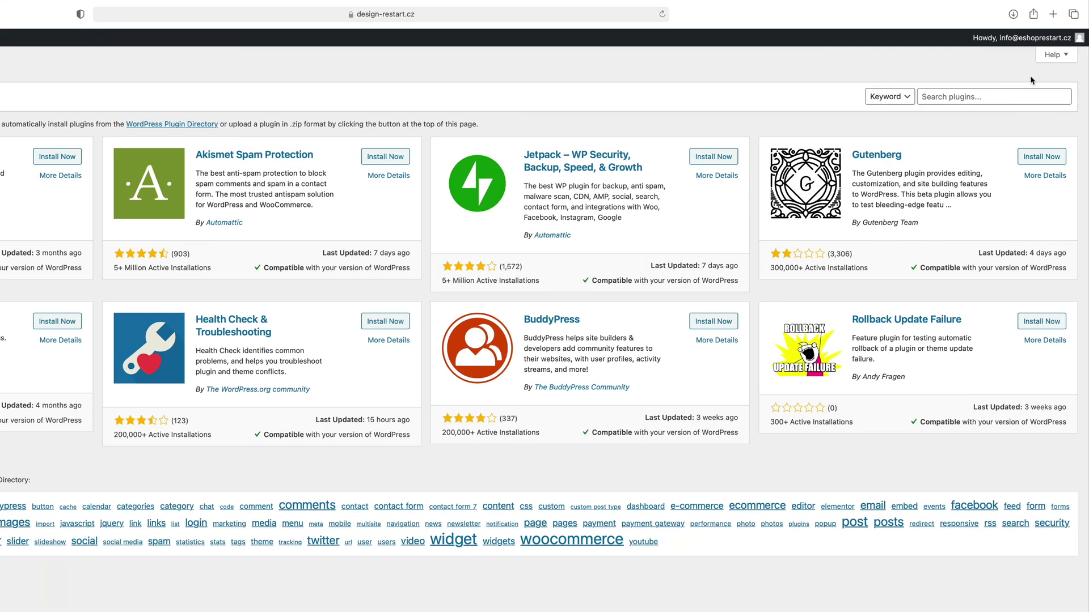
pyautogui.click(977, 73)
pyautogui.write('smartsupp')
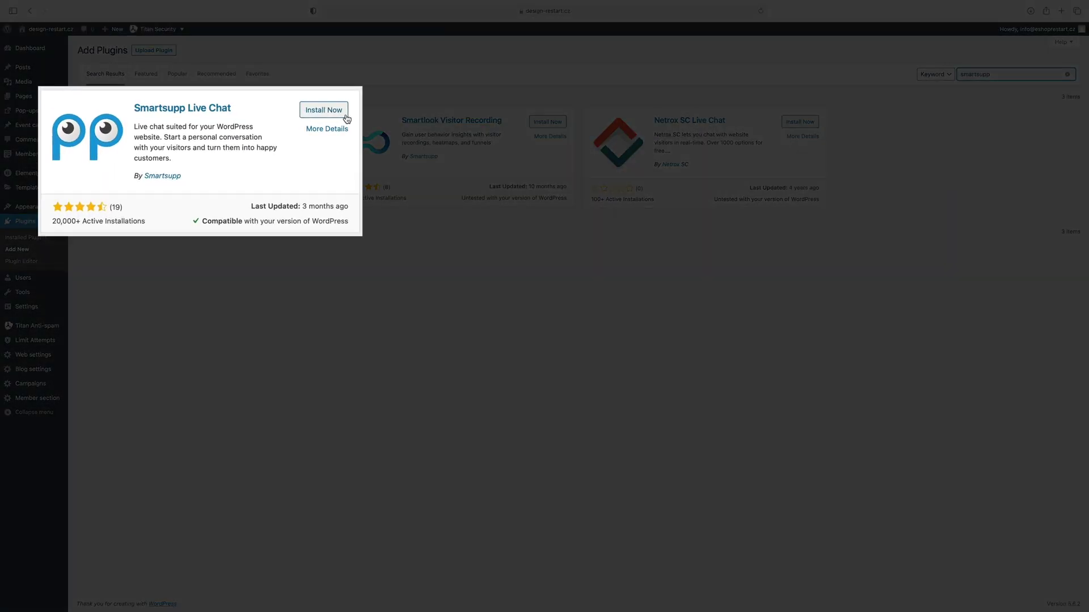
pyautogui.click(346, 115)
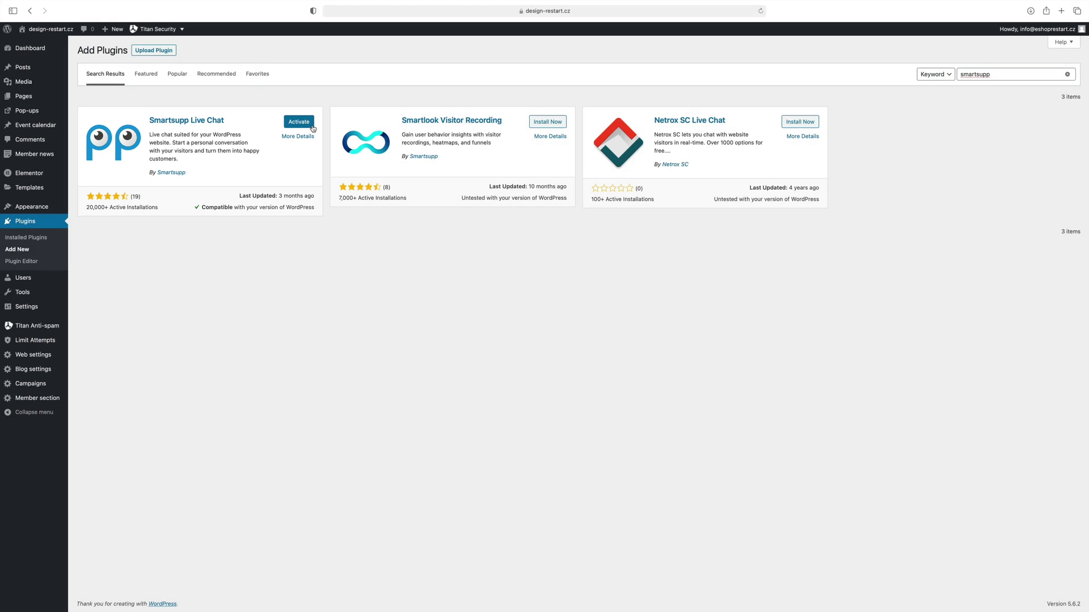
# - Activate the newly installed Smartsupp Live Chat plugin
pyautogui.click(311, 126)
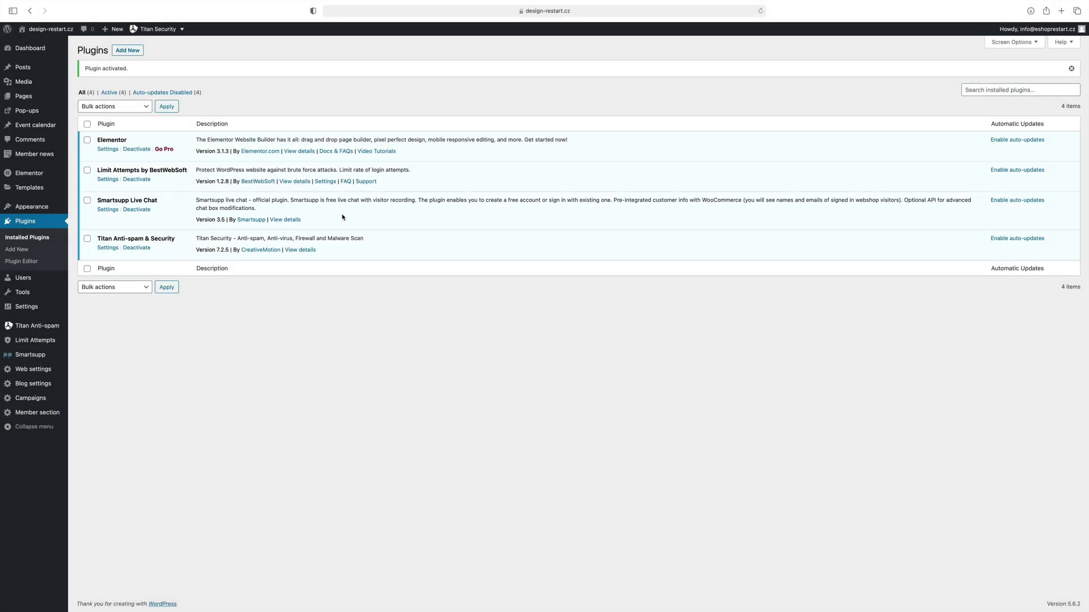
pyautogui.click(108, 210)
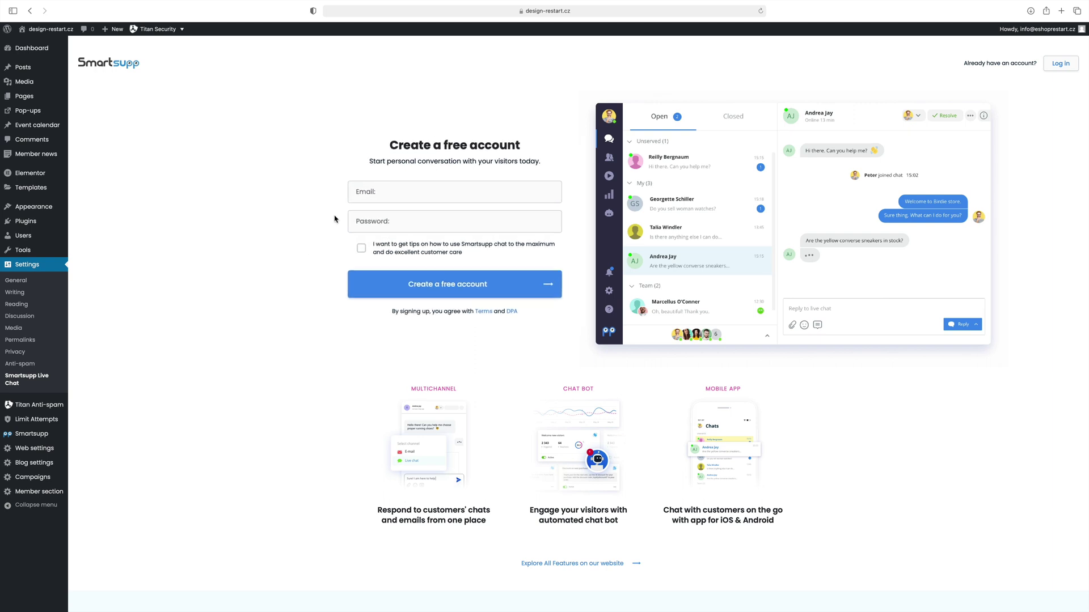
pyautogui.click(348, 189)
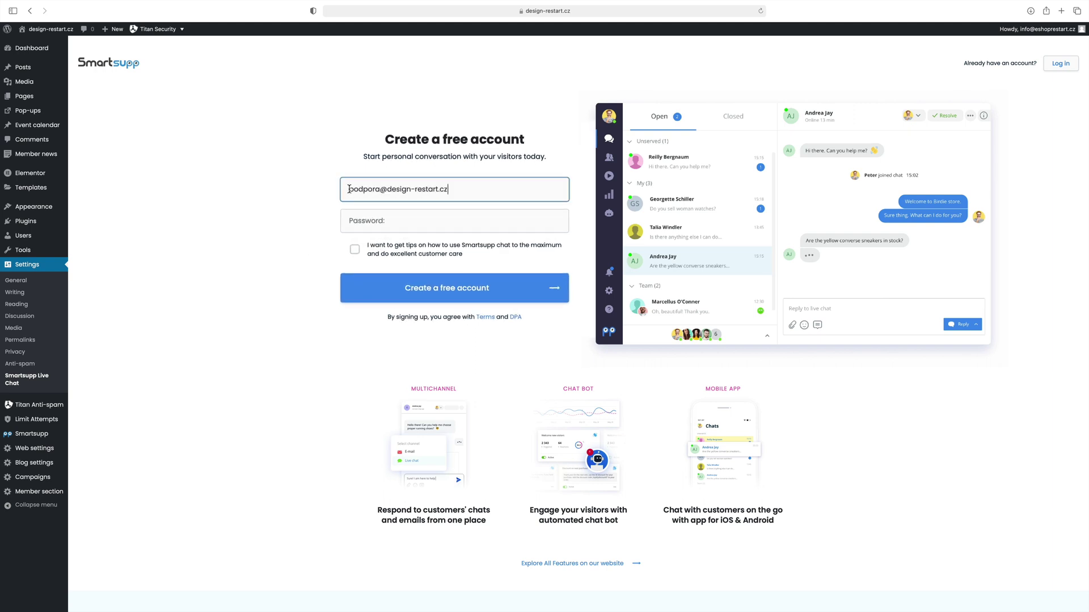
pyautogui.click(399, 222)
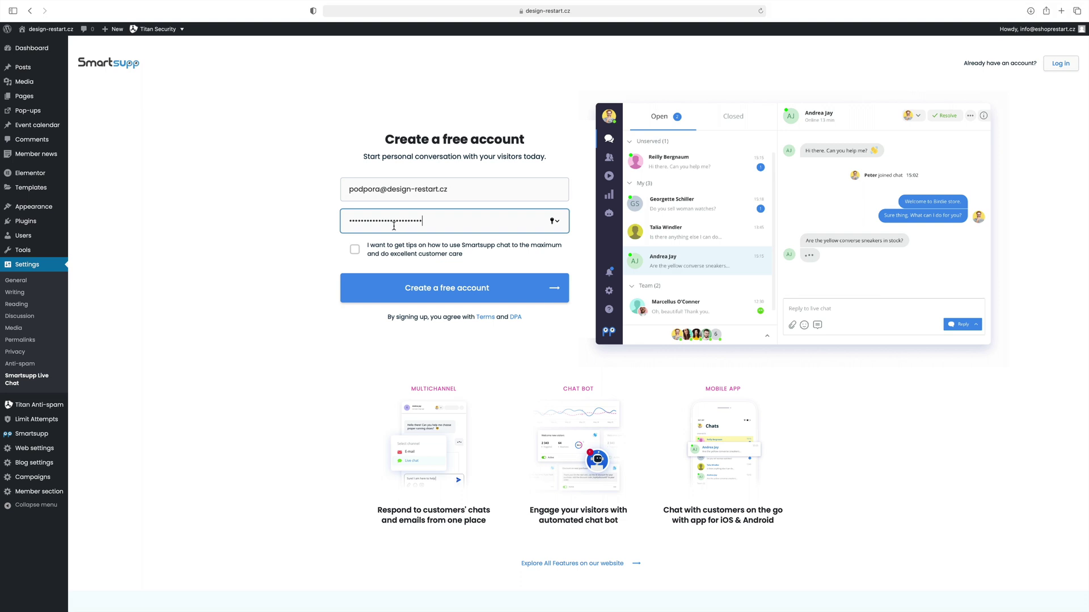
pyautogui.click(356, 256)
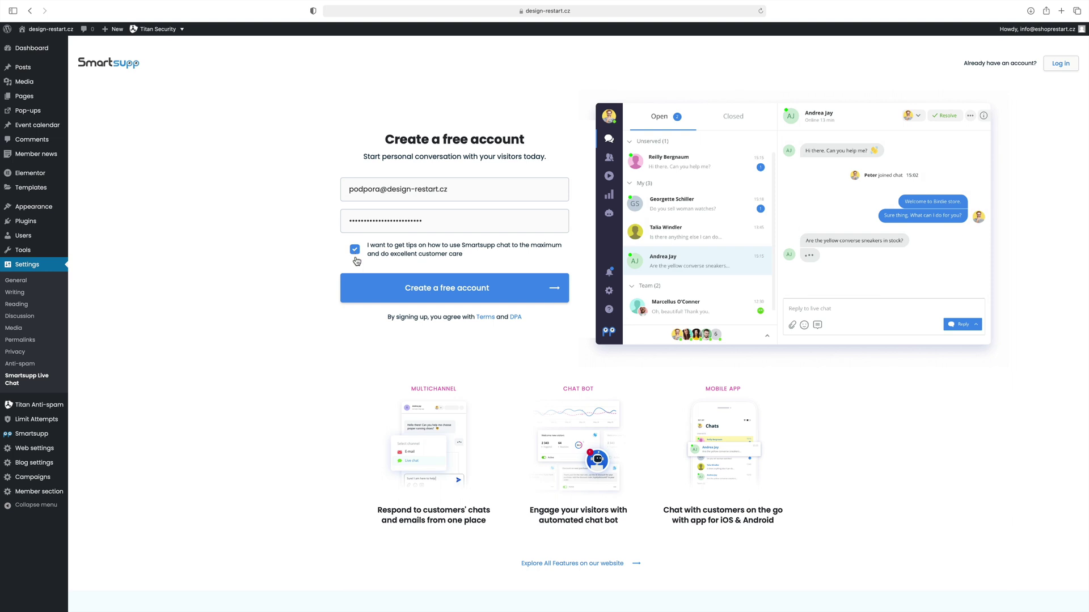
pyautogui.click(356, 294)
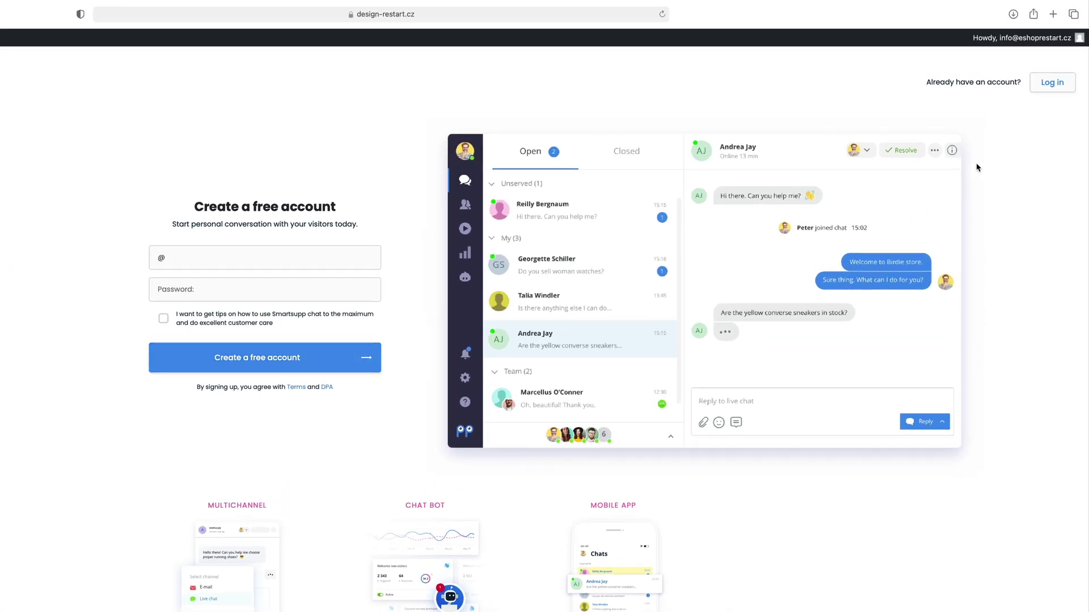
# - Log into the existing Smartsupp account with the saved email and password
pyautogui.click(1037, 92)
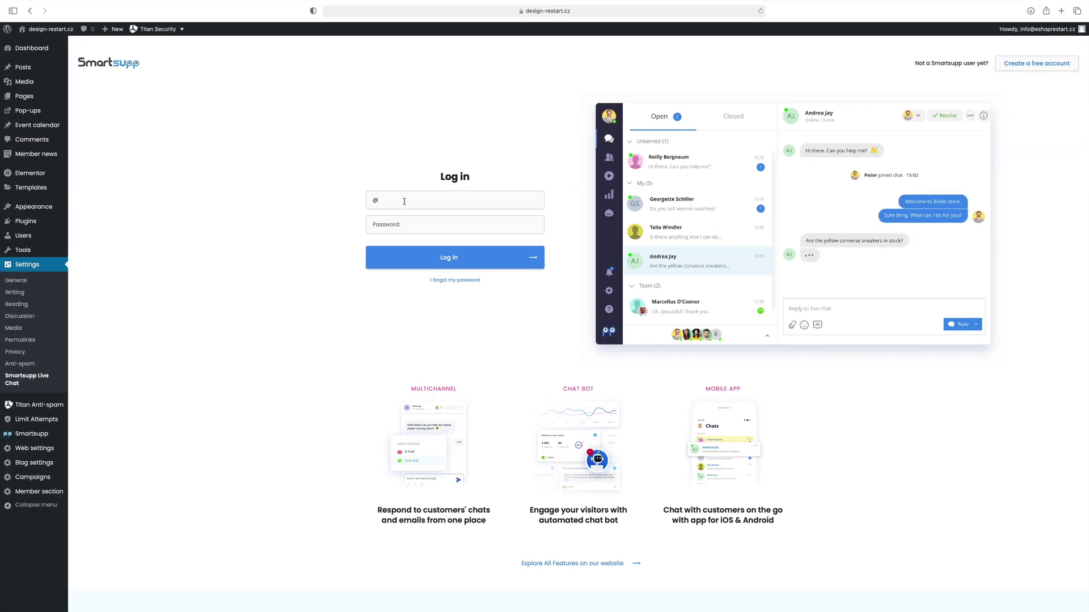
pyautogui.click(404, 201)
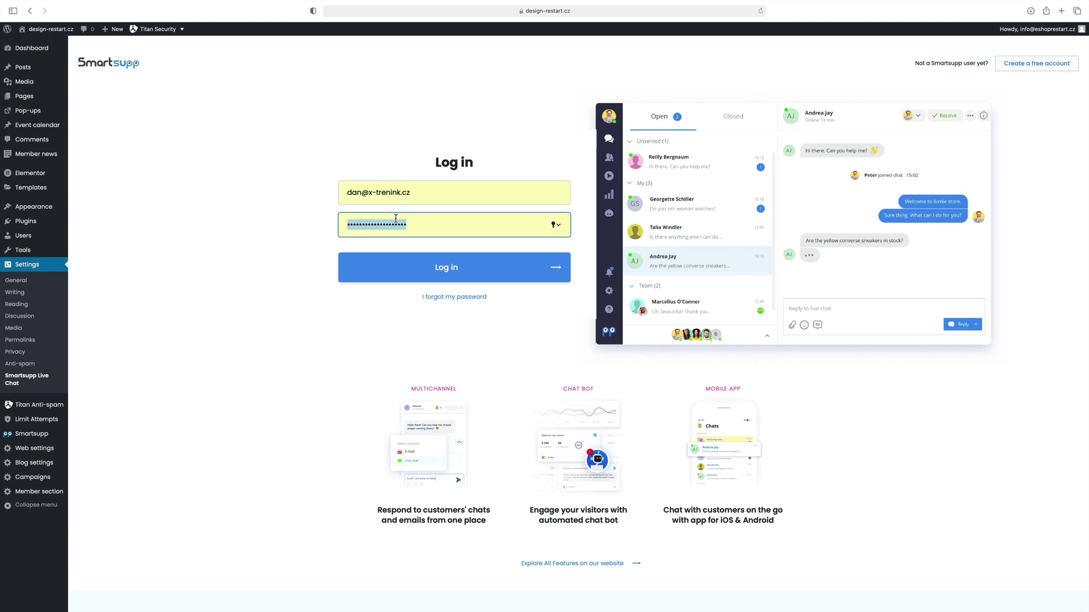
pyautogui.click(424, 229)
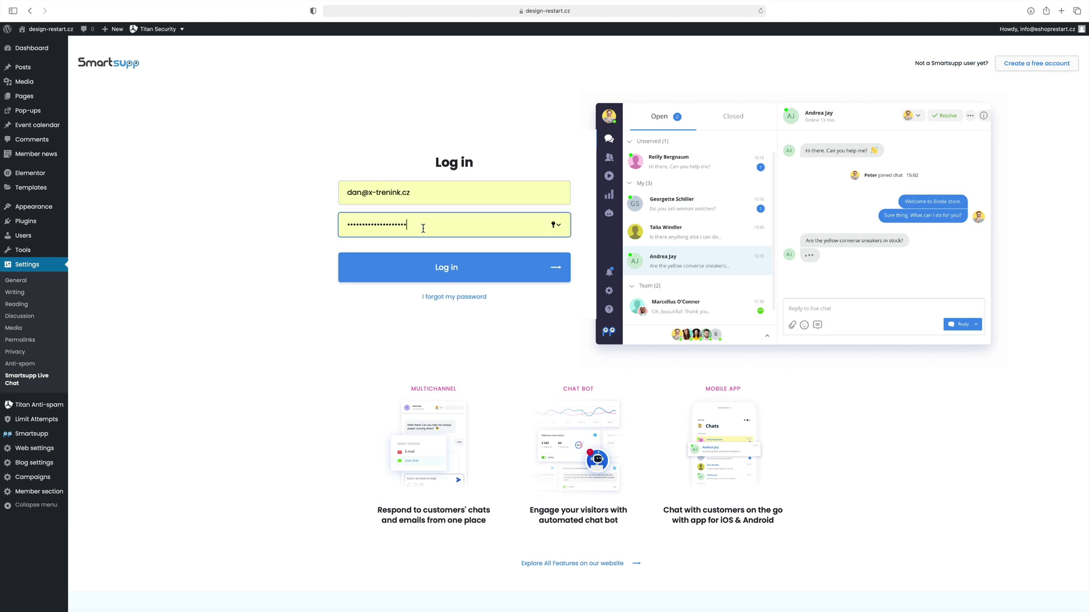
pyautogui.click(480, 273)
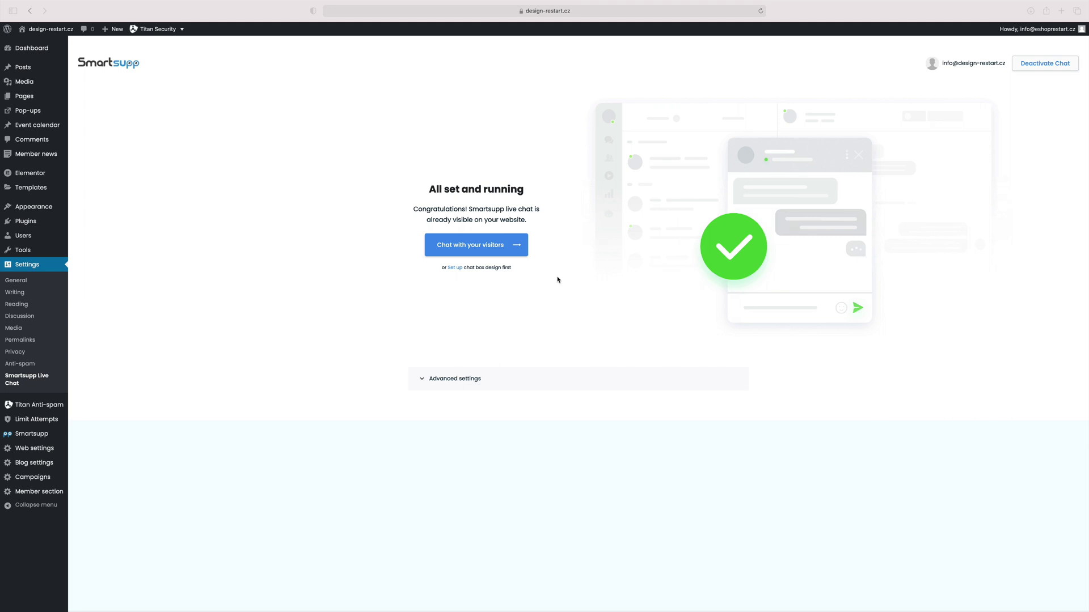
# - Open the chat box at the bottom right of the live site's homepage
pyautogui.hotkey('ctrl', 'Right')
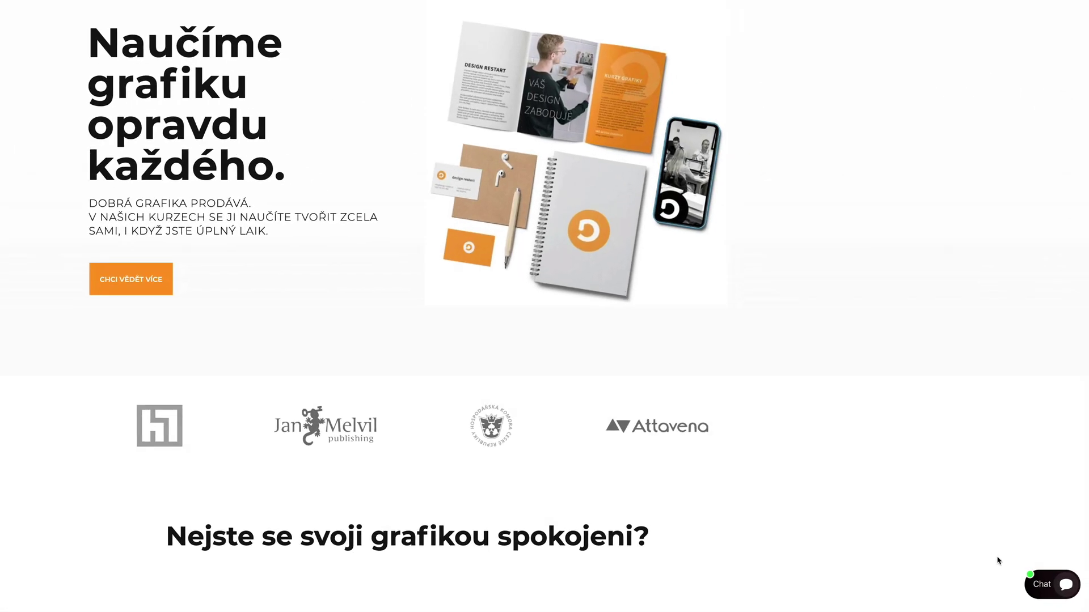
pyautogui.click(1050, 591)
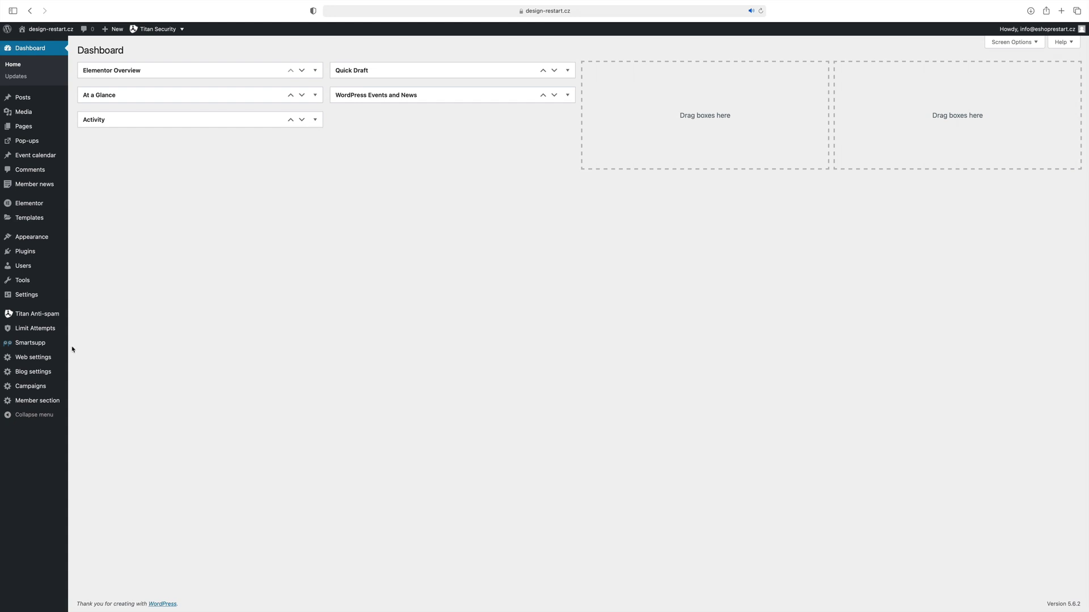
# - Go to the Smartsupp plugin page and launch 'Chat with your visitors' in a new tab
pyautogui.click(50, 345)
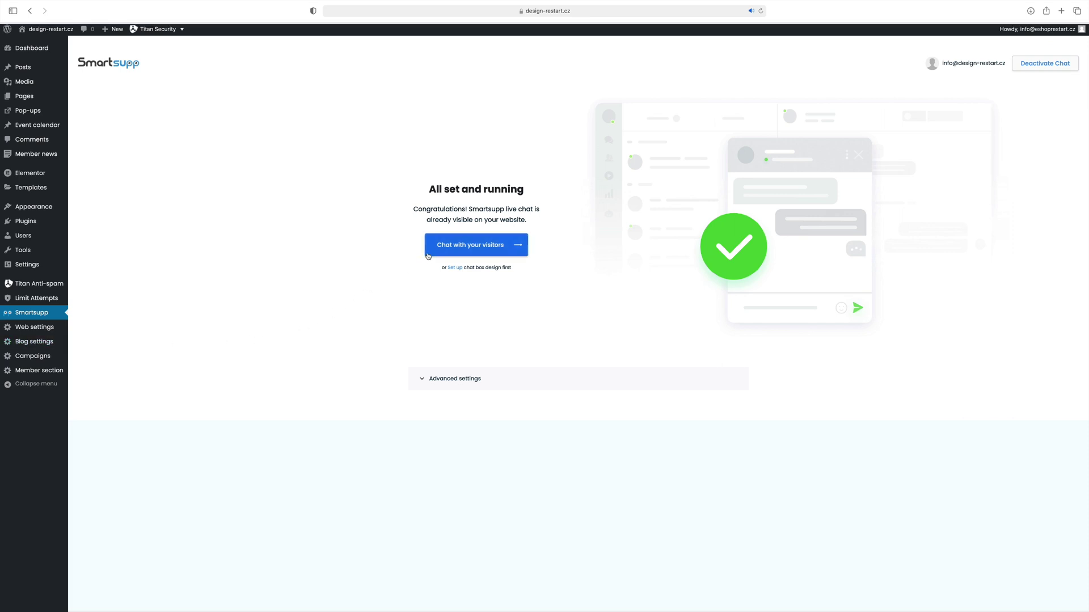
pyautogui.click(420, 257)
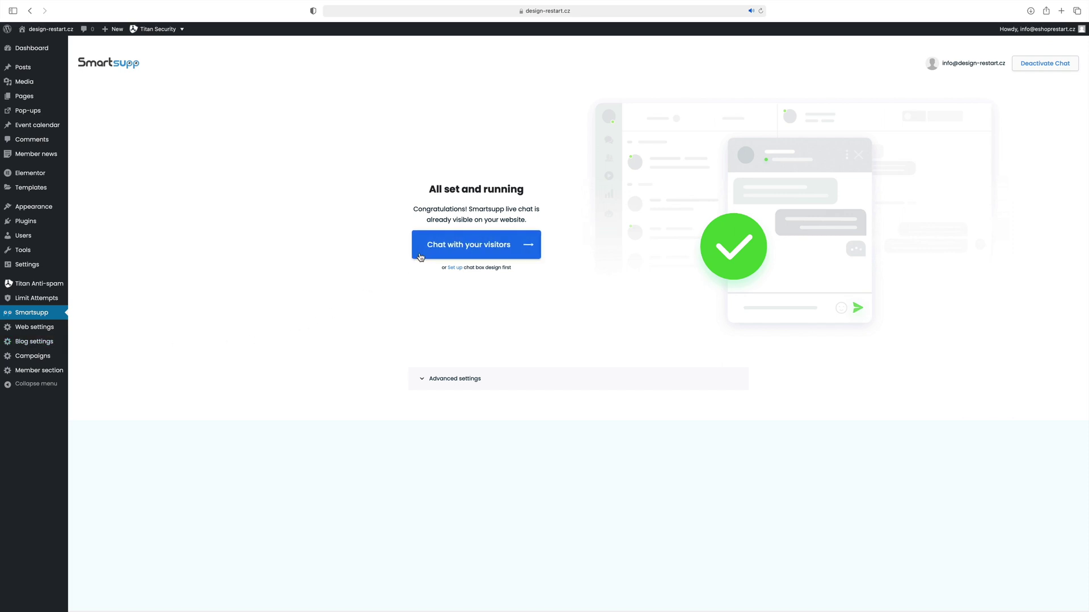